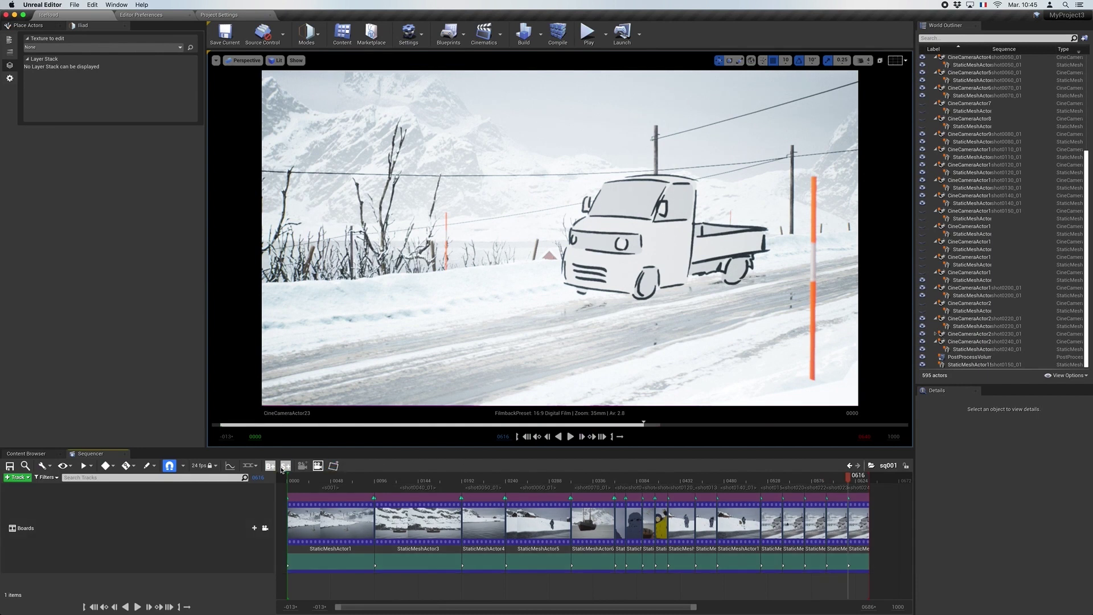
# - Create a new shot at frame 616 of sequence sq001 and give it a camera and a drawing board
pyautogui.click(284, 468)
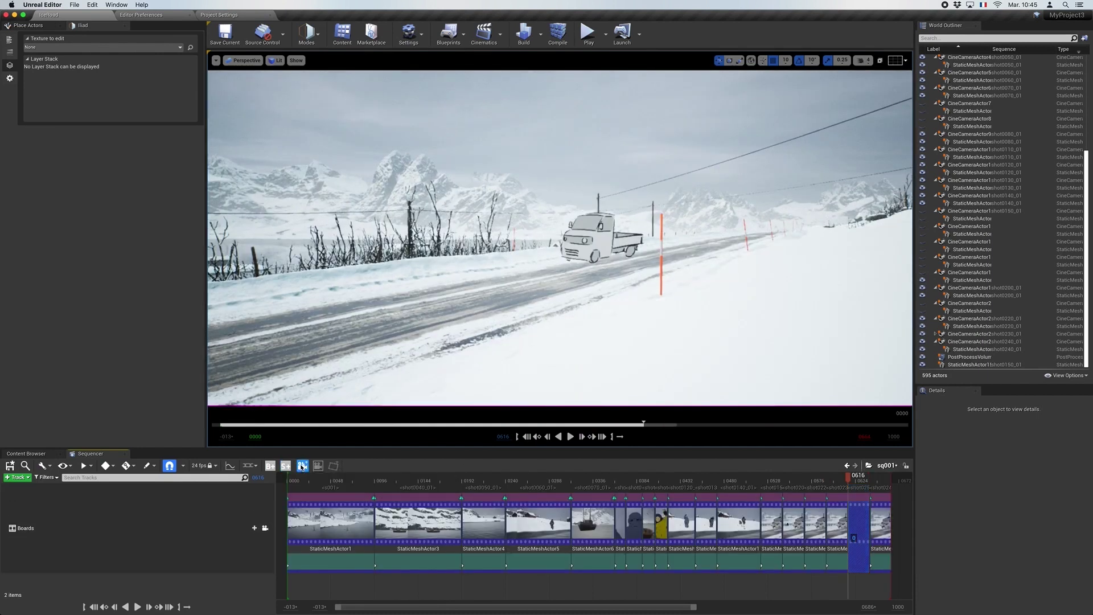
pyautogui.click(302, 467)
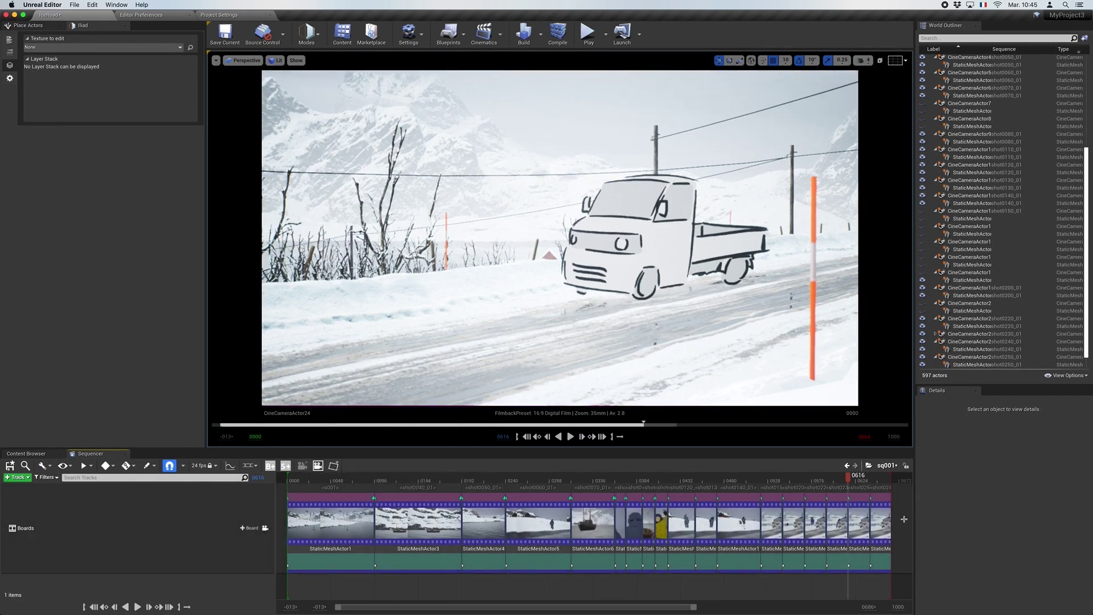
pyautogui.moveTo(904, 519); pyautogui.dragTo(881, 512, button='right')
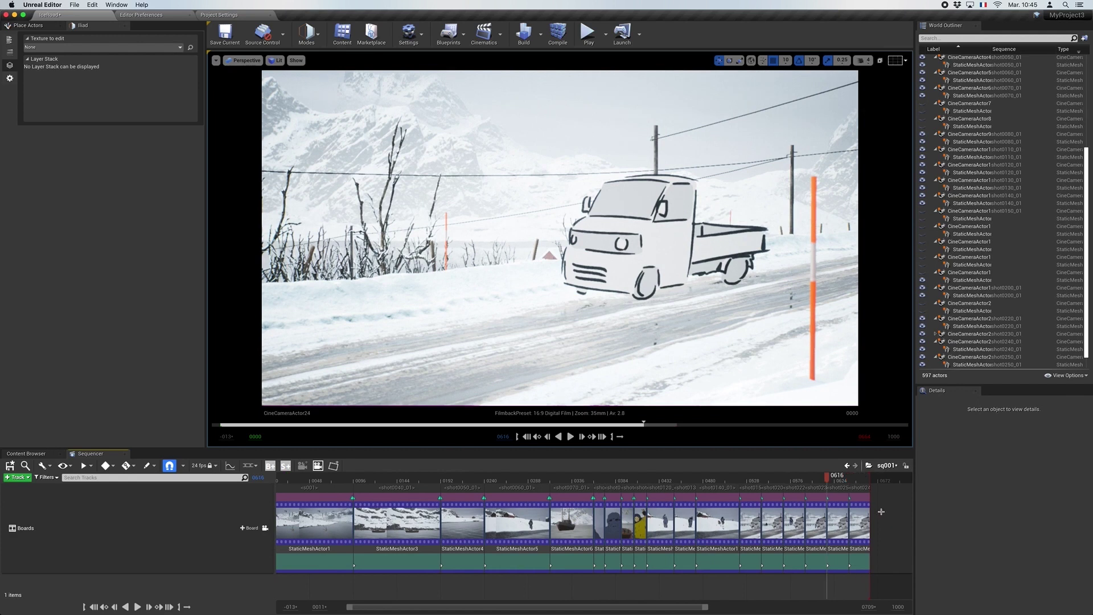
# - Select the shot0250_01 board and sketch the open truck door and the character beside the cab with the black Penbrush
pyautogui.click(997, 363)
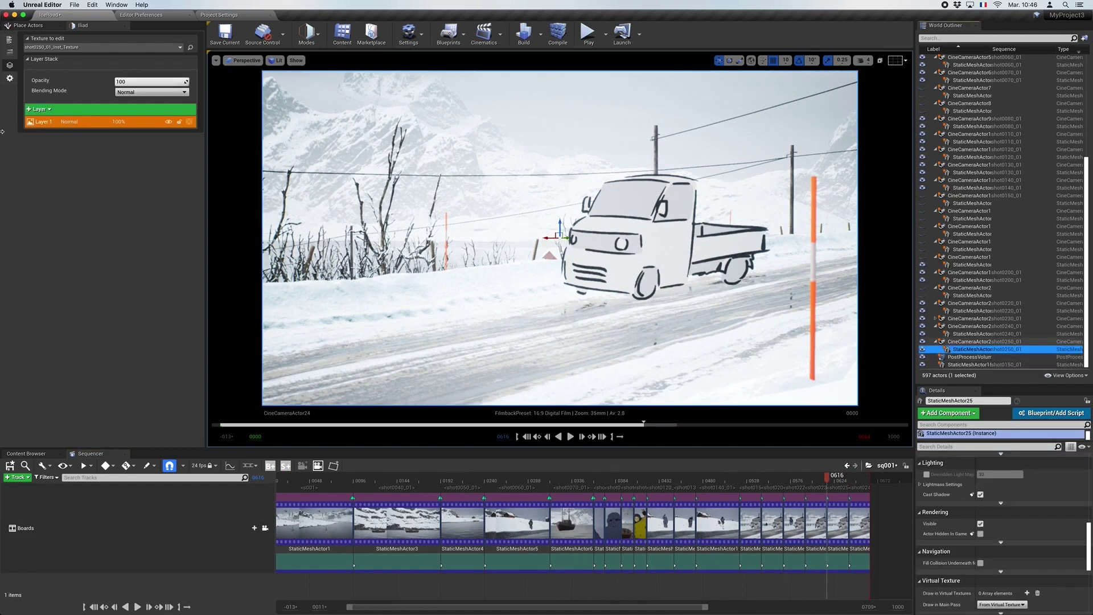
pyautogui.click(9, 39)
pyautogui.click(93, 343)
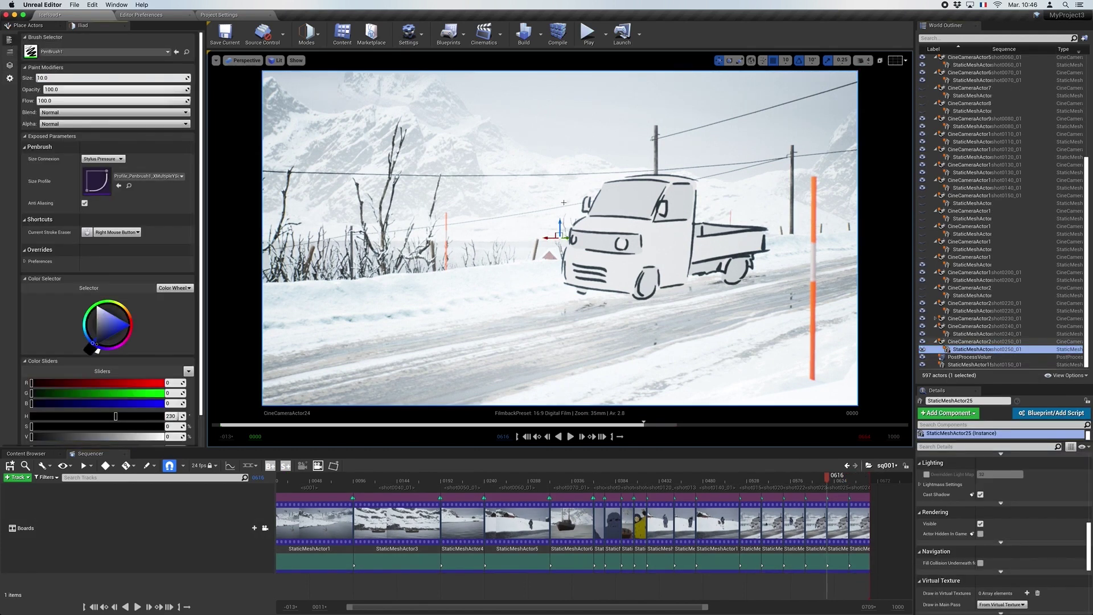
pyautogui.moveTo(587, 182); pyautogui.dragTo(590, 200)
pyautogui.moveTo(564, 182); pyautogui.dragTo(586, 183)
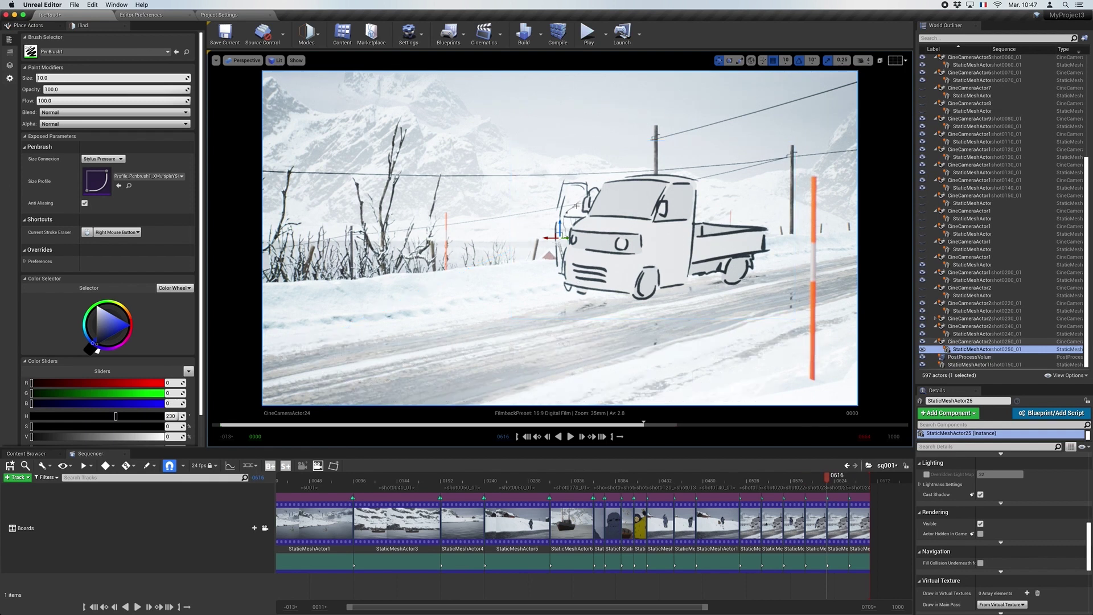
# - Add a layer named "color" to the shot0250_01 board's texture
pyautogui.click(9, 66)
pyautogui.click(57, 109)
pyautogui.click(54, 120)
pyautogui.doubleClick(48, 136)
pyautogui.write('colo')
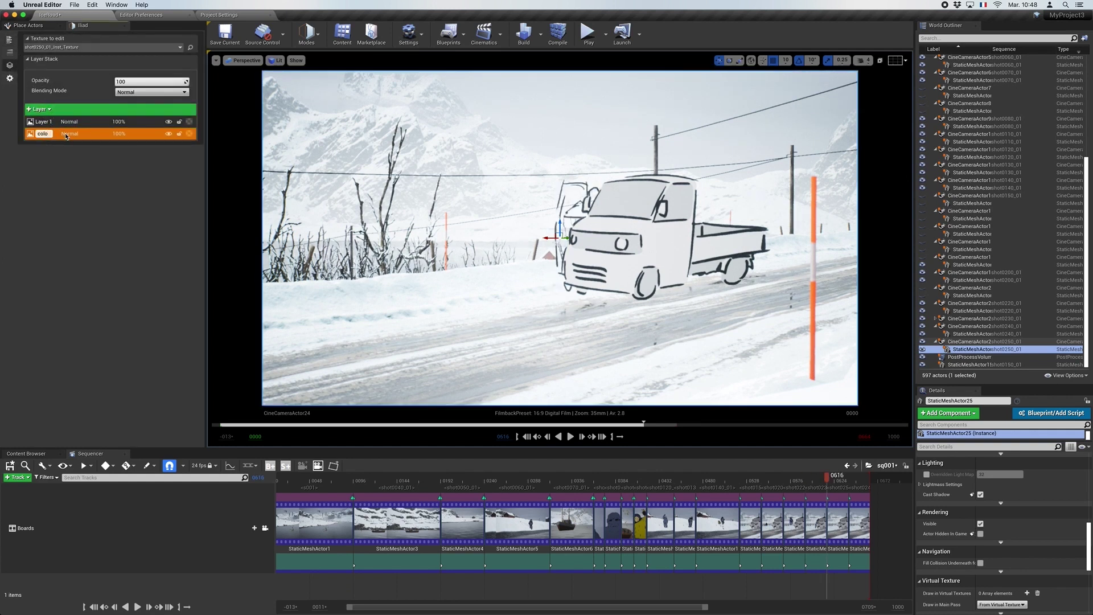
pyautogui.write('r')
pyautogui.press('Return')
# - Set the brush size to 20 and the paint color to RGB 160, 170, 220 for the character's fill
pyautogui.click(9, 40)
pyautogui.click(75, 78)
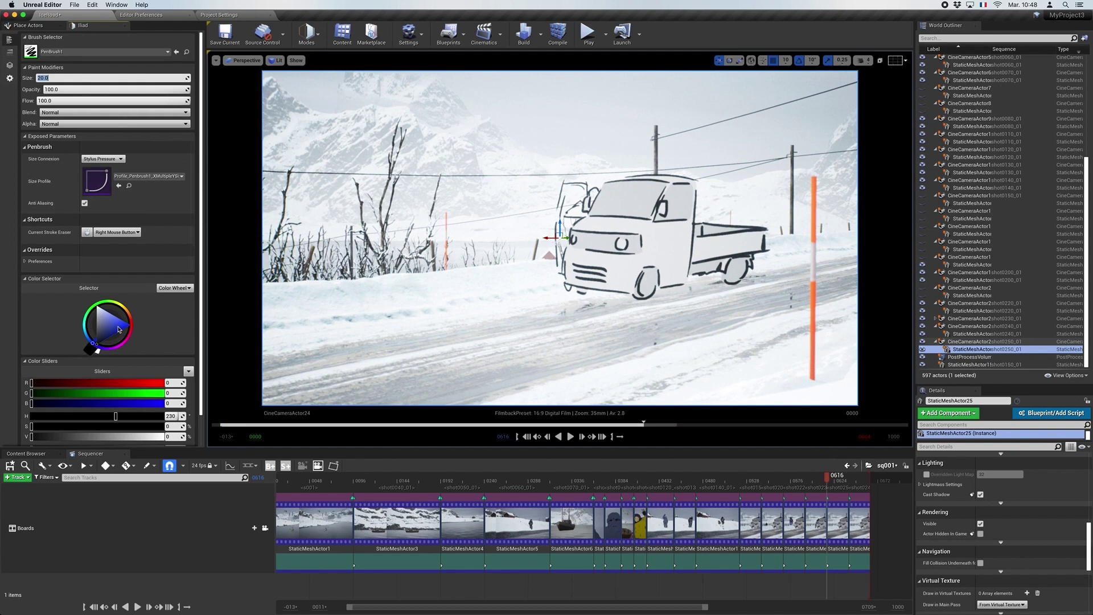
pyautogui.write('160')
pyautogui.press('Tab')
pyautogui.write('170')
pyautogui.press('Tab')
pyautogui.write('220')
pyautogui.press('Return')
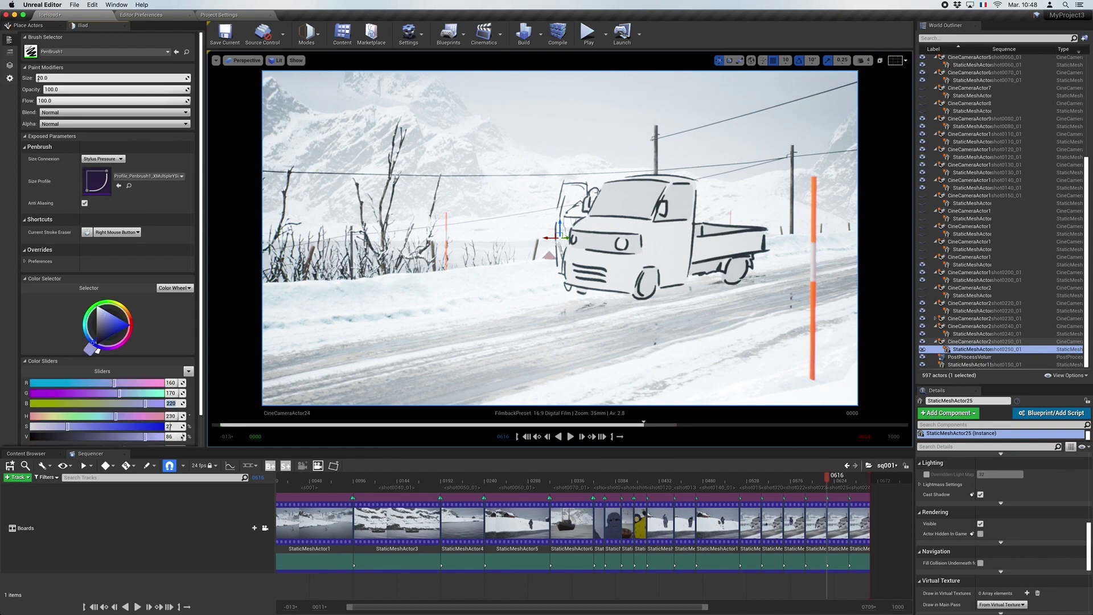
# - Switch to the other paint color, set it to light grey RGB 201, 201, 201, and deselect the board
pyautogui.press('x')
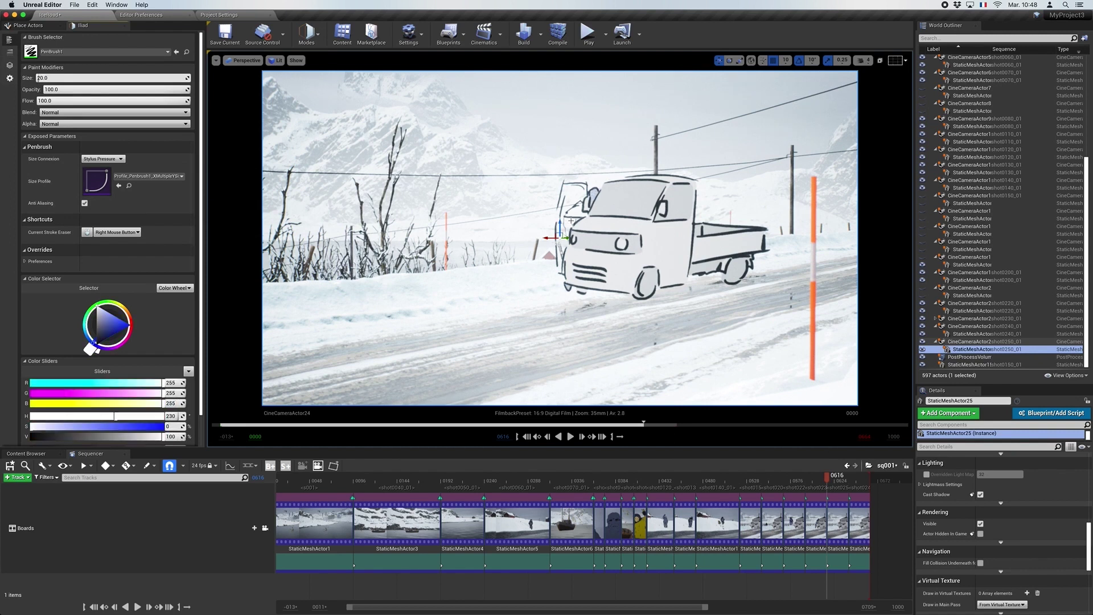
pyautogui.moveTo(97, 308); pyautogui.dragTo(88, 316)
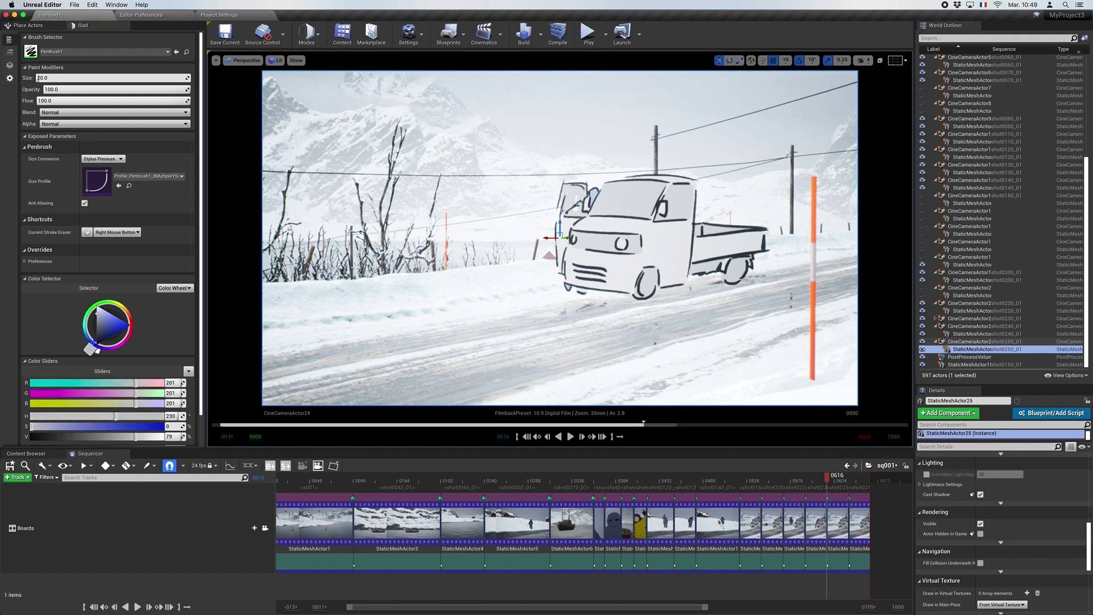
pyautogui.click(886, 520)
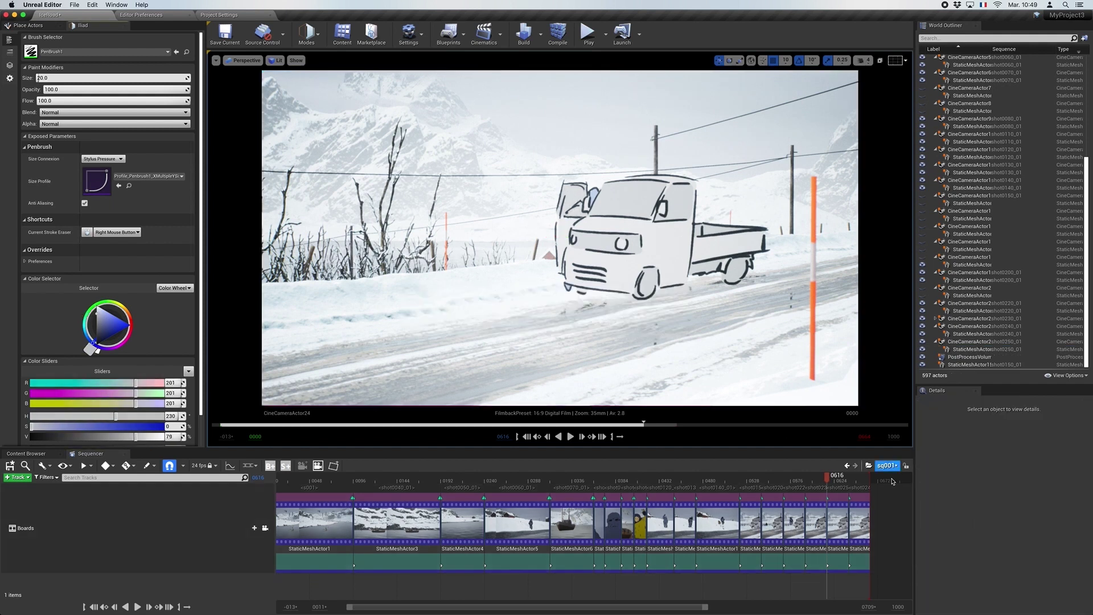
# - Flip back and forth through the neighbouring truck shots to compare their boards in sequence
pyautogui.press(',')
pyautogui.press('.')
pyautogui.press('.')
pyautogui.press(',')
pyautogui.press(',')
pyautogui.press(',')
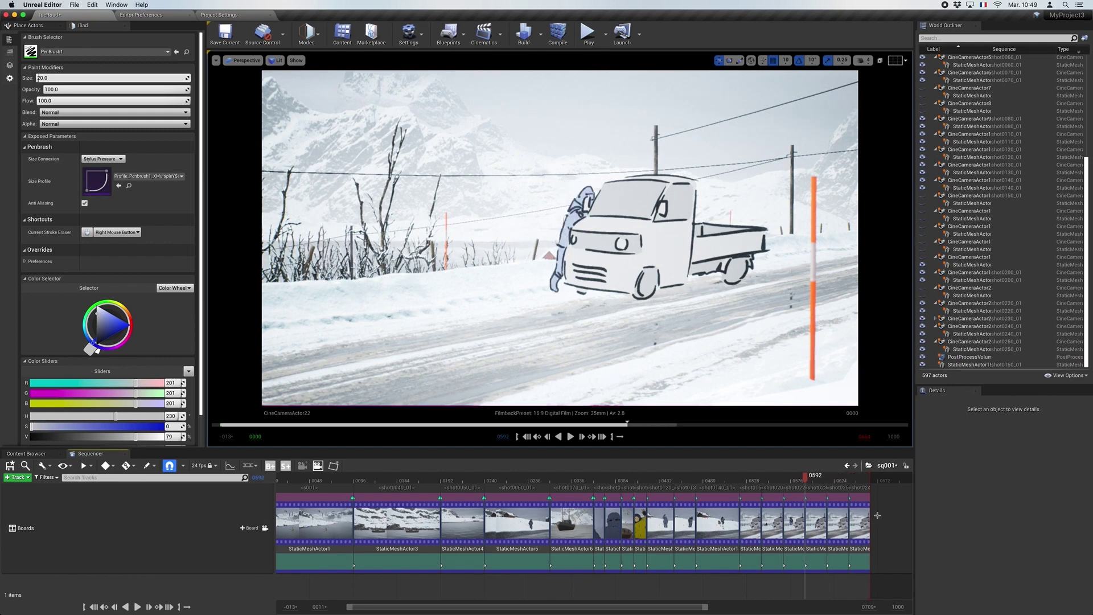
pyautogui.press('.')
pyautogui.press('.')
# - Frame a low view down the snowy road and create a new shot with a camera and board at frame 664
pyautogui.press('Right')
pyautogui.press('Right')
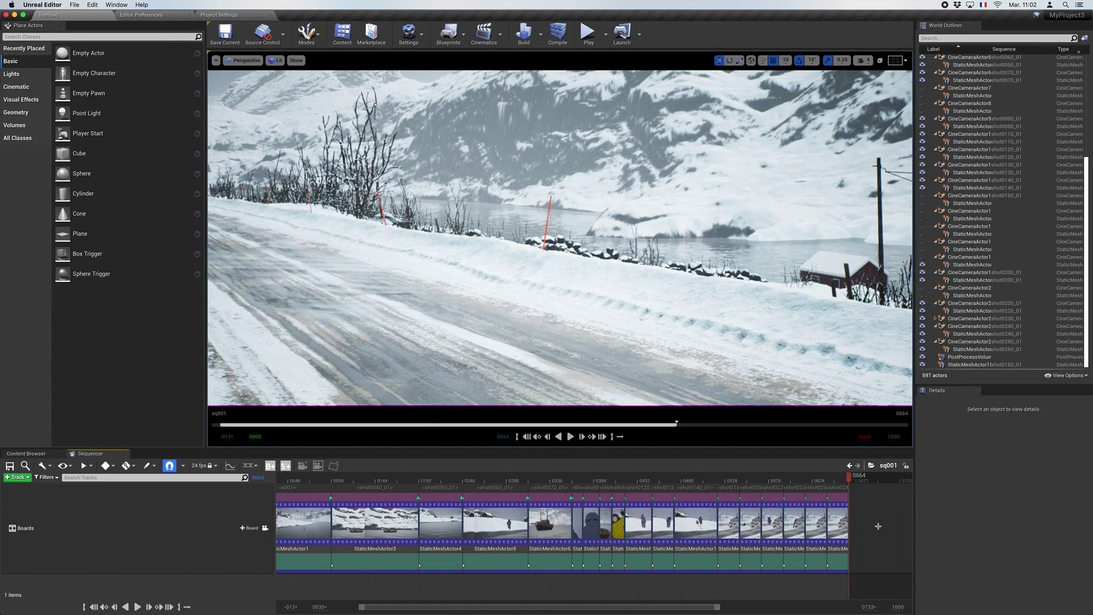
pyautogui.press('Right')
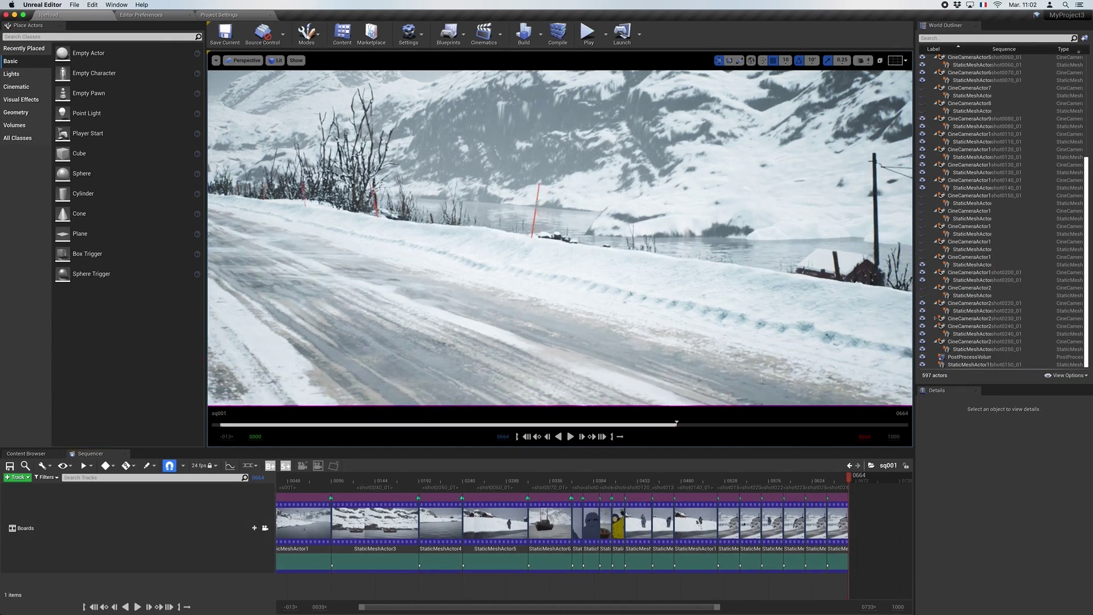
pyautogui.moveTo(502, 287); pyautogui.dragTo(262, 185, button='right')
pyautogui.moveTo(540, 262); pyautogui.dragTo(531, 279, button='right')
pyautogui.moveTo(532, 279); pyautogui.dragTo(521, 286, button='middle')
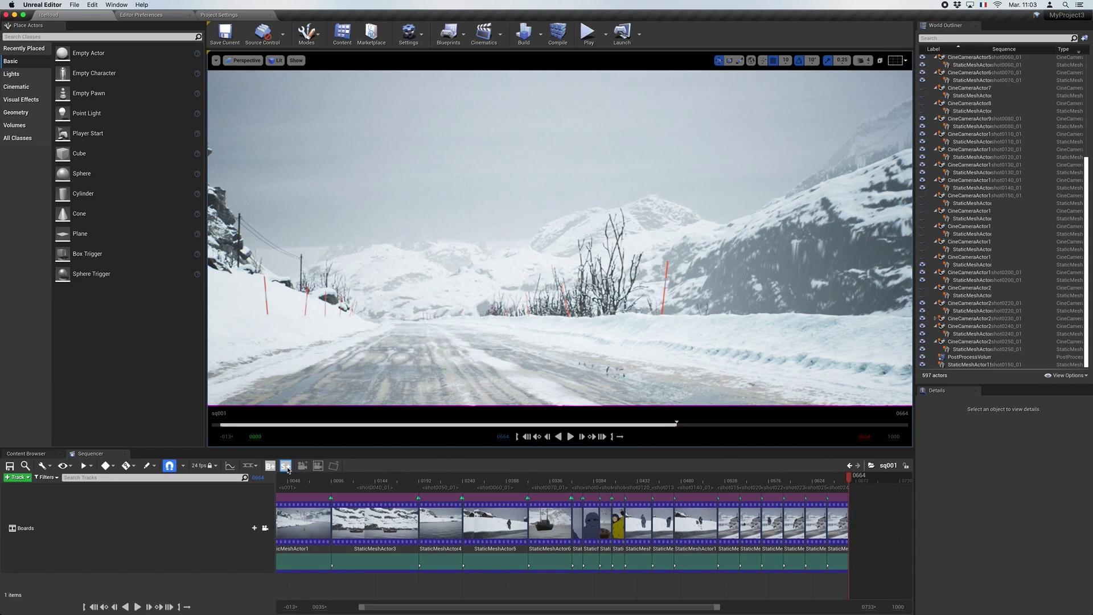
pyautogui.click(287, 467)
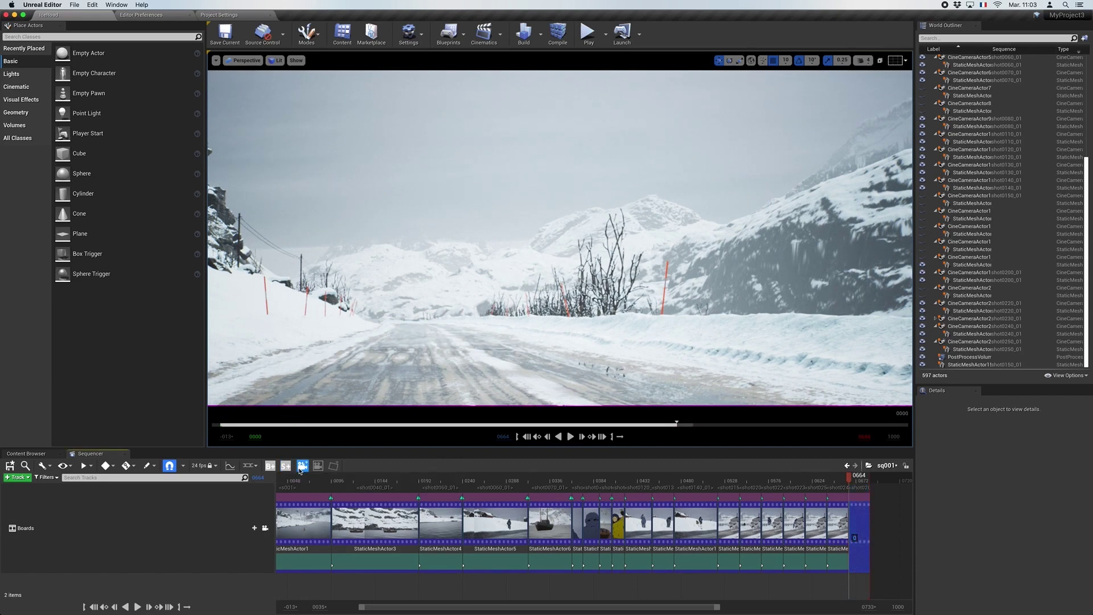
pyautogui.click(302, 466)
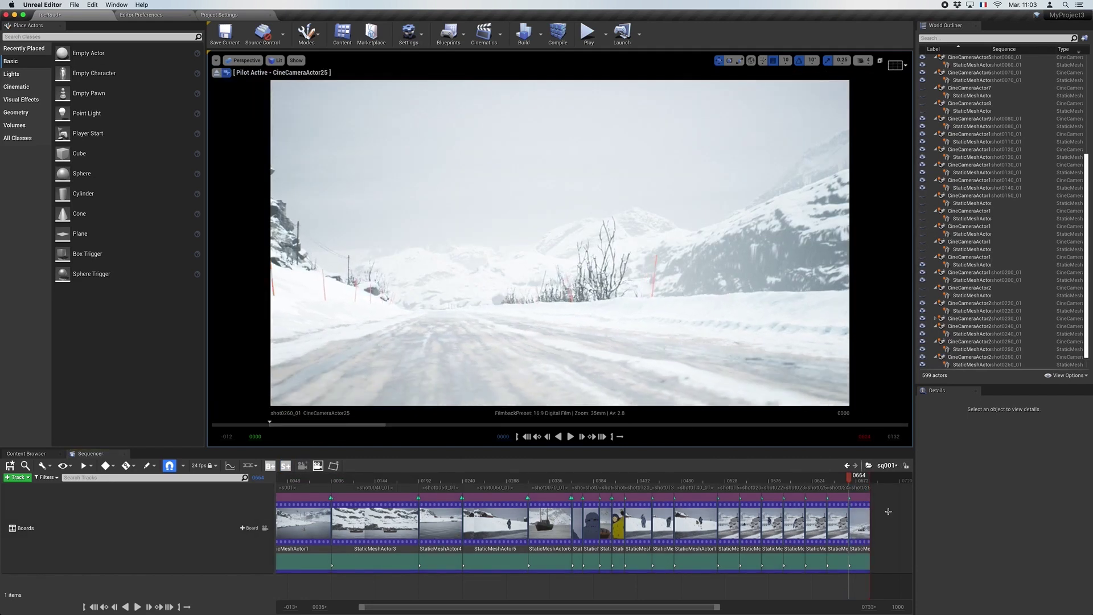
# - Pilot the shot0260_01 camera to refine its framing of the snowy road
pyautogui.press('Up')
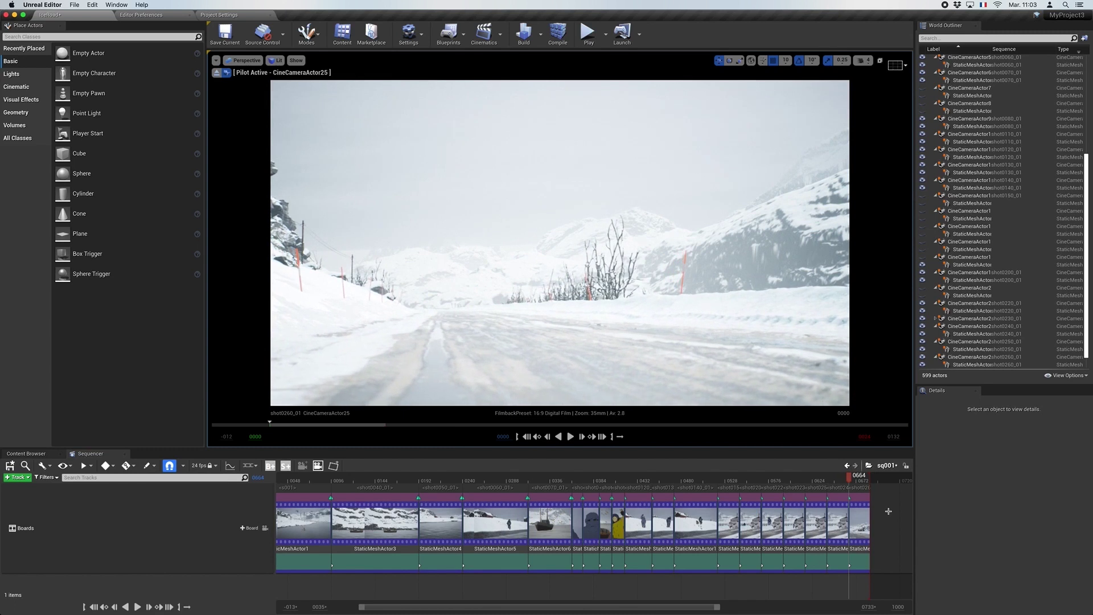
pyautogui.press('Up')
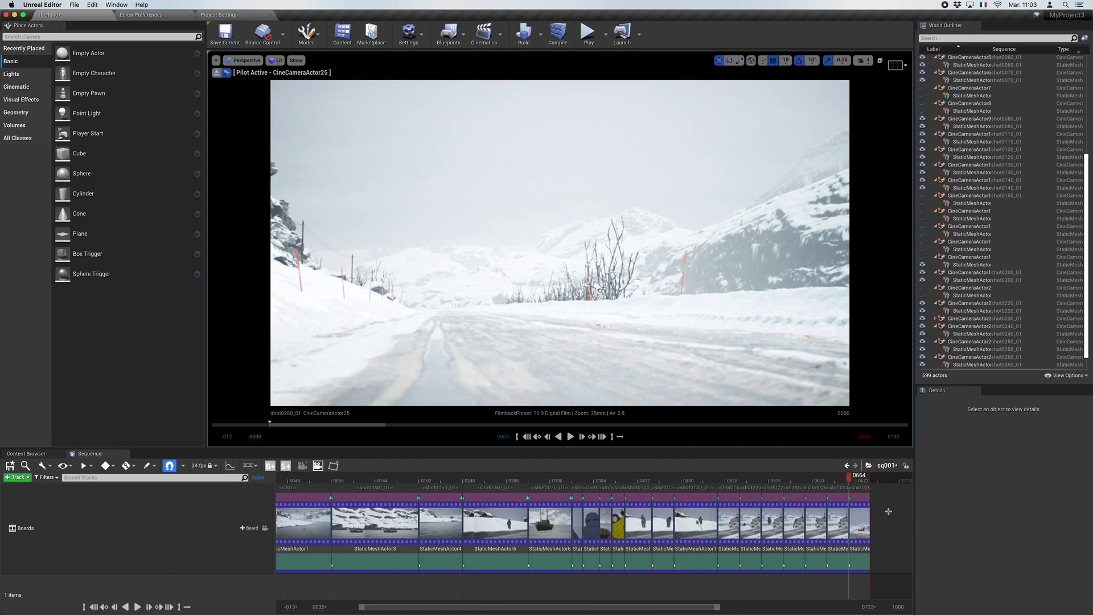
pyautogui.press('Up')
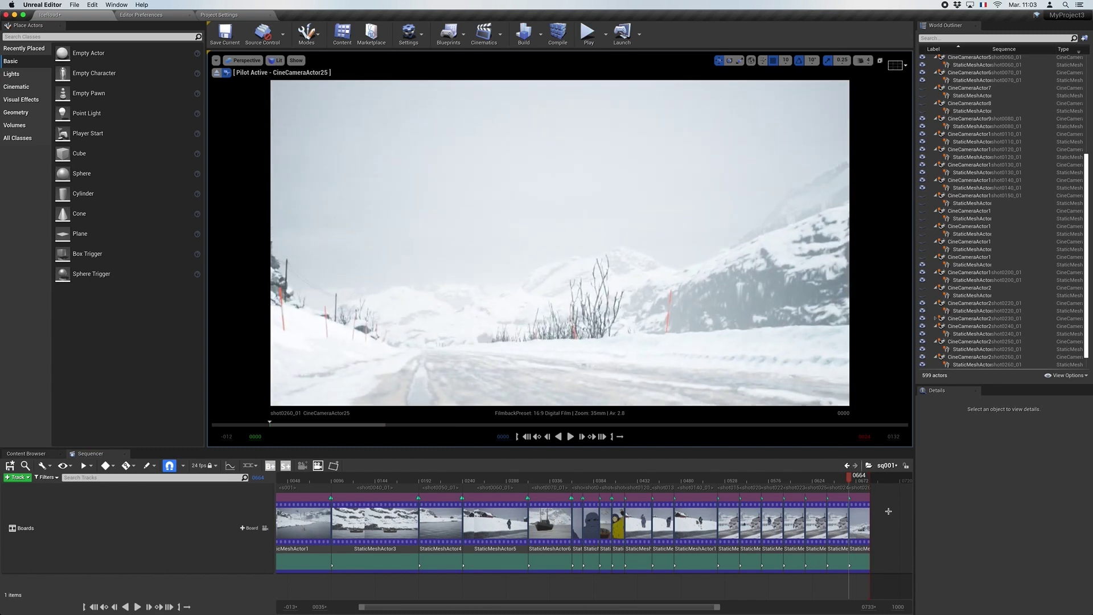
pyautogui.press('Up')
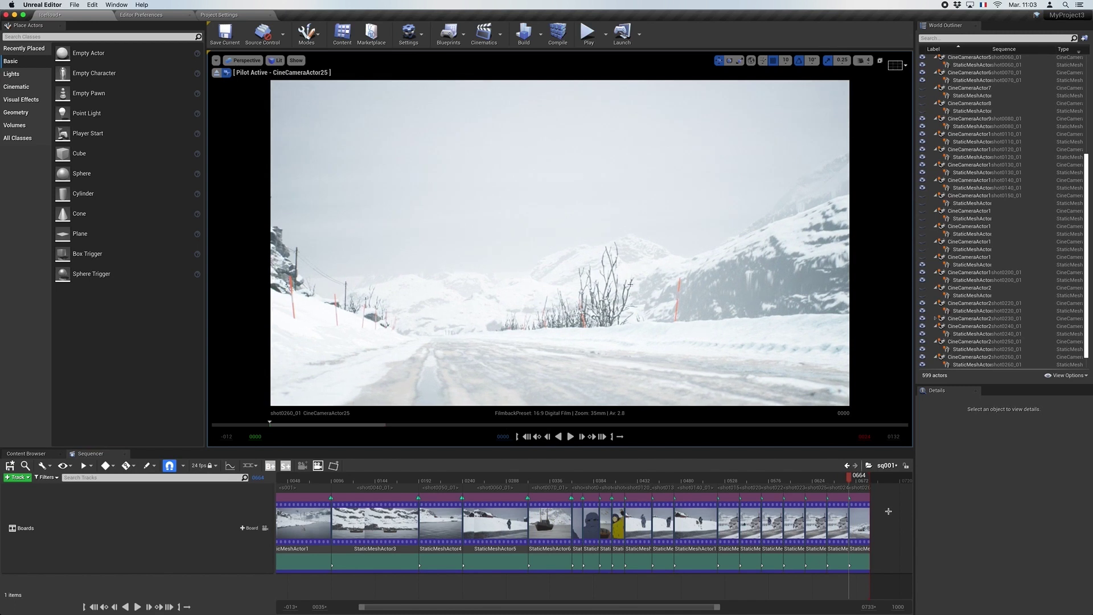
# - Select the shot0260_01 board, activate the Iliad painting mode and set the paint color to black
pyautogui.click(665, 263)
pyautogui.click(309, 37)
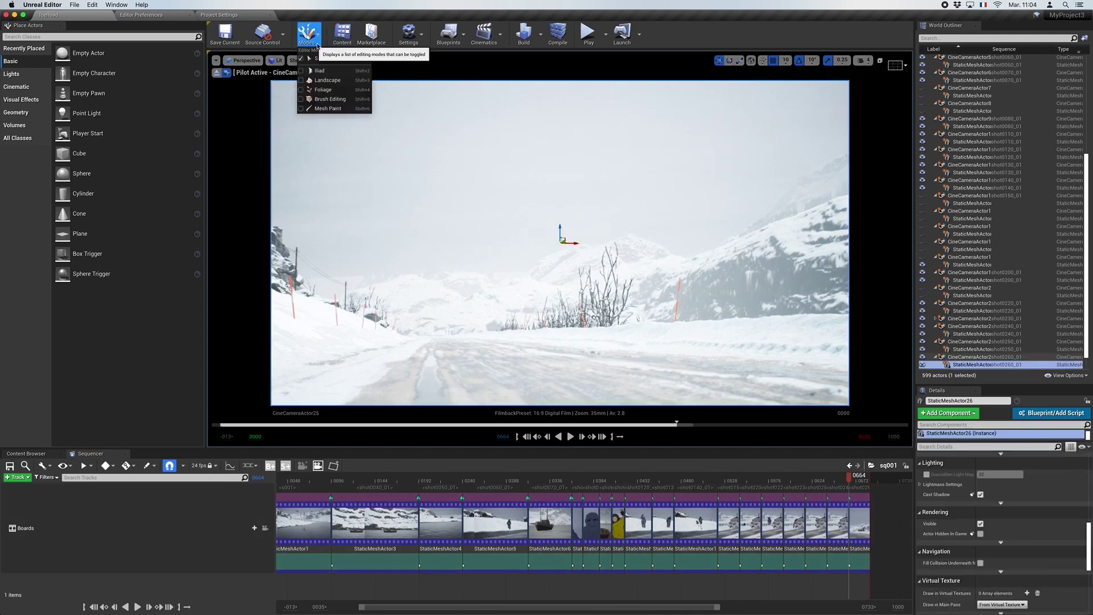
pyautogui.click(313, 108)
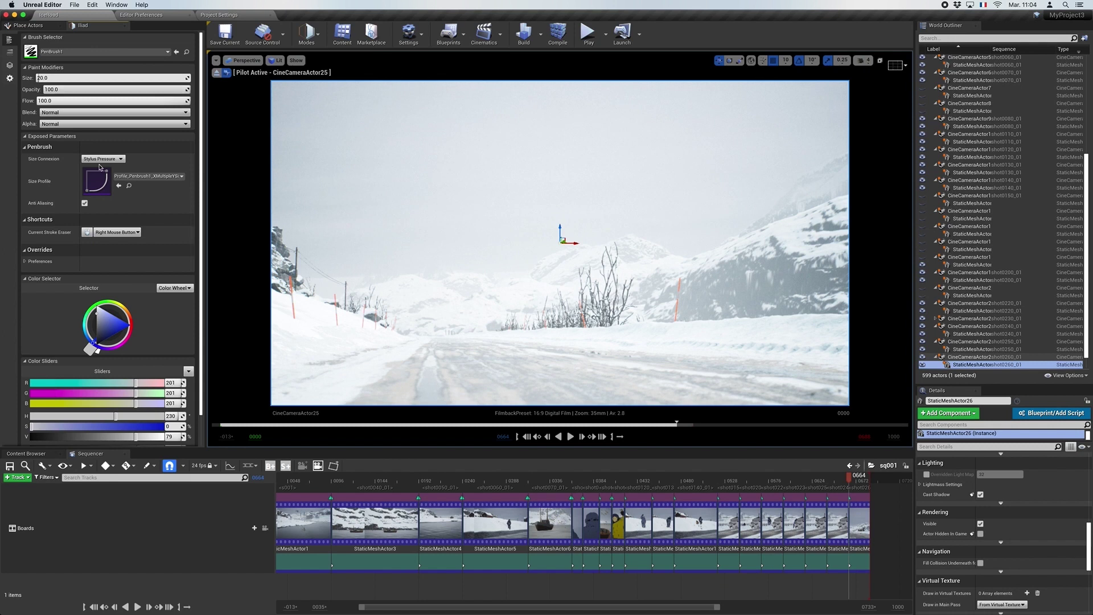
pyautogui.moveTo(97, 328); pyautogui.dragTo(95, 344)
pyautogui.click(9, 65)
# - Sketch the truck from behind on the near side of the road, with its wheels, flatbed, cab and roof outlines
pyautogui.moveTo(638, 363); pyautogui.dragTo(638, 370)
pyautogui.moveTo(643, 364); pyautogui.dragTo(754, 368)
pyautogui.moveTo(699, 291); pyautogui.dragTo(790, 279)
pyautogui.moveTo(798, 282); pyautogui.dragTo(799, 310)
pyautogui.moveTo(797, 329); pyautogui.dragTo(741, 334)
pyautogui.moveTo(740, 327); pyautogui.dragTo(673, 329)
pyautogui.moveTo(657, 290)
pyautogui.mouseDown()
pyautogui.moveTo(658, 315)
pyautogui.moveTo(610, 321)
pyautogui.mouseUp()
pyautogui.moveTo(645, 216); pyautogui.dragTo(703, 215)
pyautogui.moveTo(676, 227); pyautogui.dragTo(714, 229)
pyautogui.moveTo(724, 231); pyautogui.dragTo(725, 279)
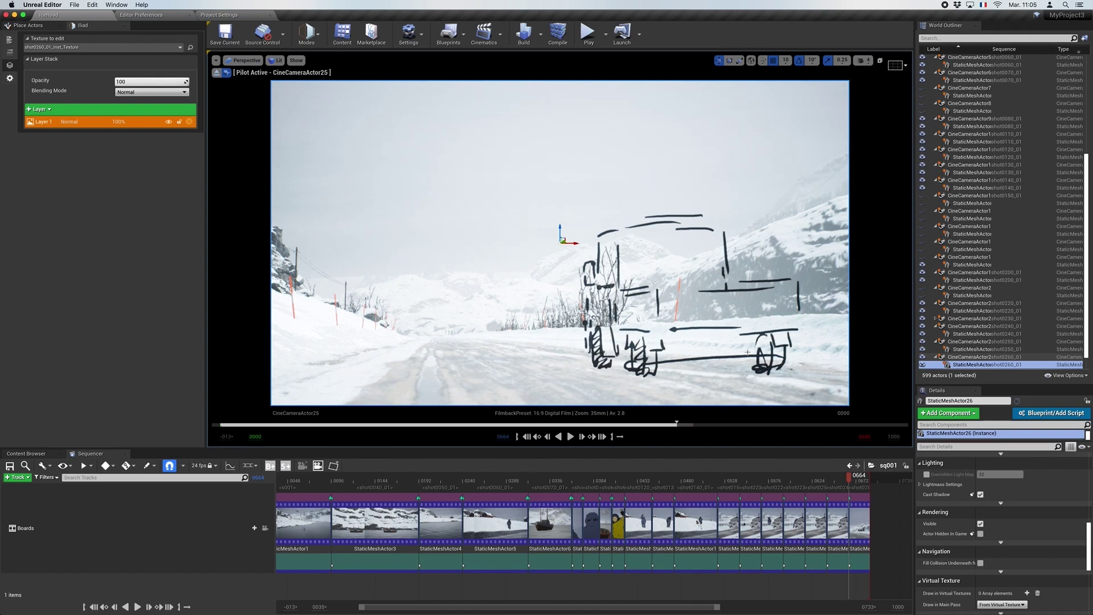
pyautogui.moveTo(748, 349); pyautogui.dragTo(692, 349)
pyautogui.moveTo(737, 334); pyautogui.dragTo(667, 333)
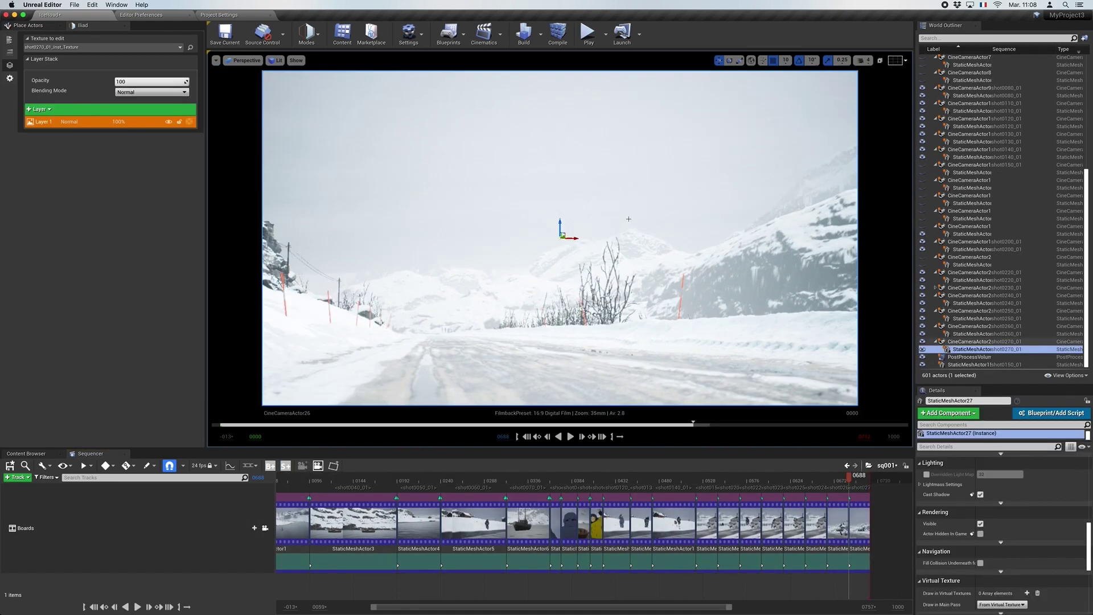
# - Sketch the smaller, more distant truck on the shot0270_01 board, deselect the board and save
pyautogui.moveTo(501, 343); pyautogui.dragTo(519, 343)
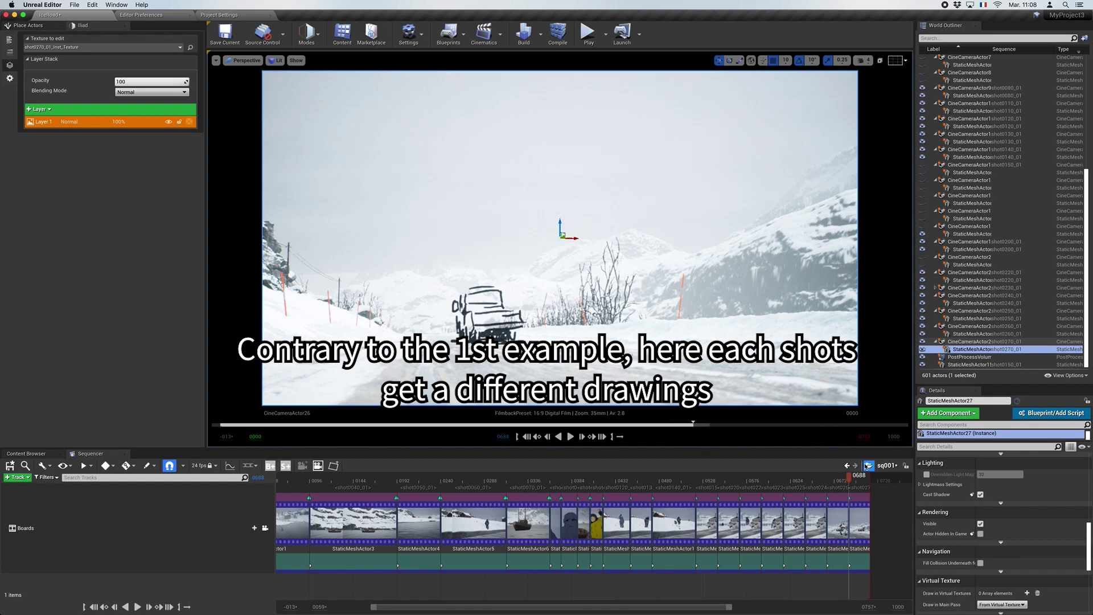
pyautogui.click(886, 525)
pyautogui.press('super+s')
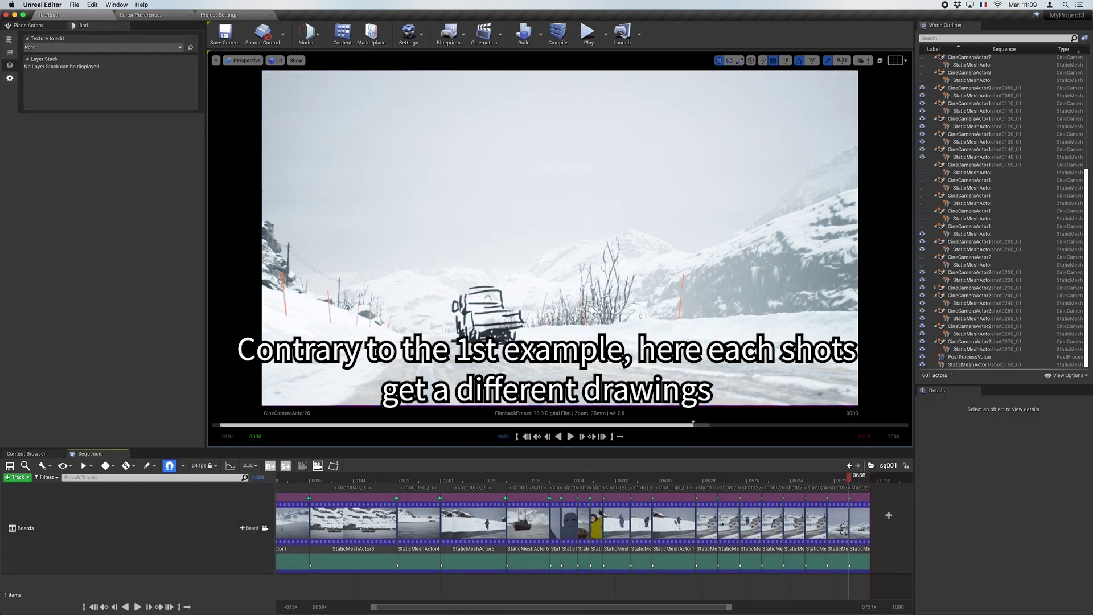
# - Create another shot with a camera and board at frame 712 and switch the viewport lock to the boards
pyautogui.press('.')
pyautogui.click(285, 466)
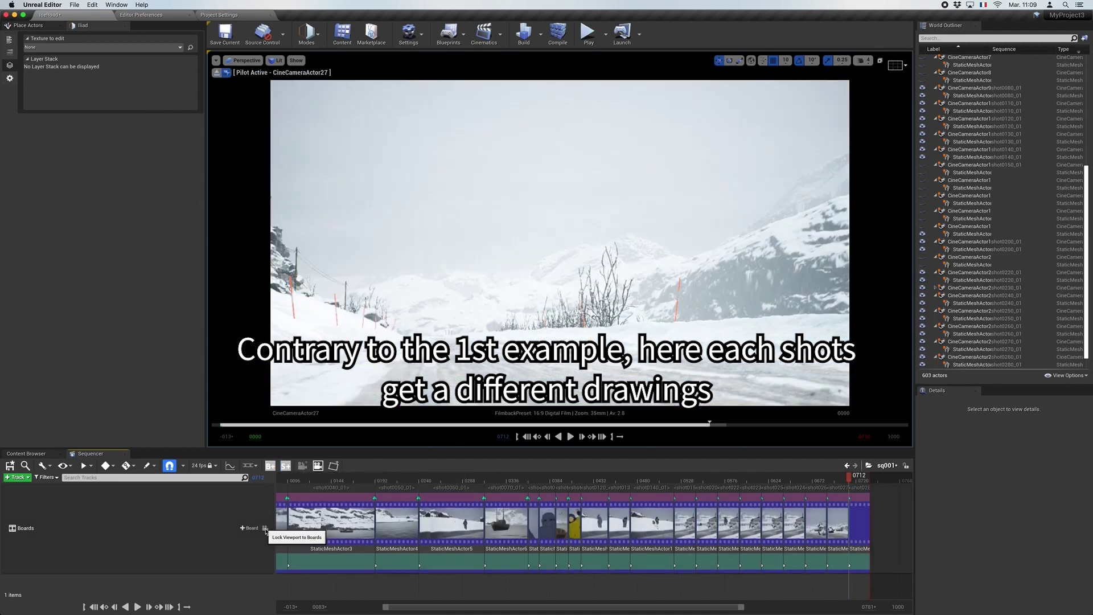
pyautogui.click(265, 528)
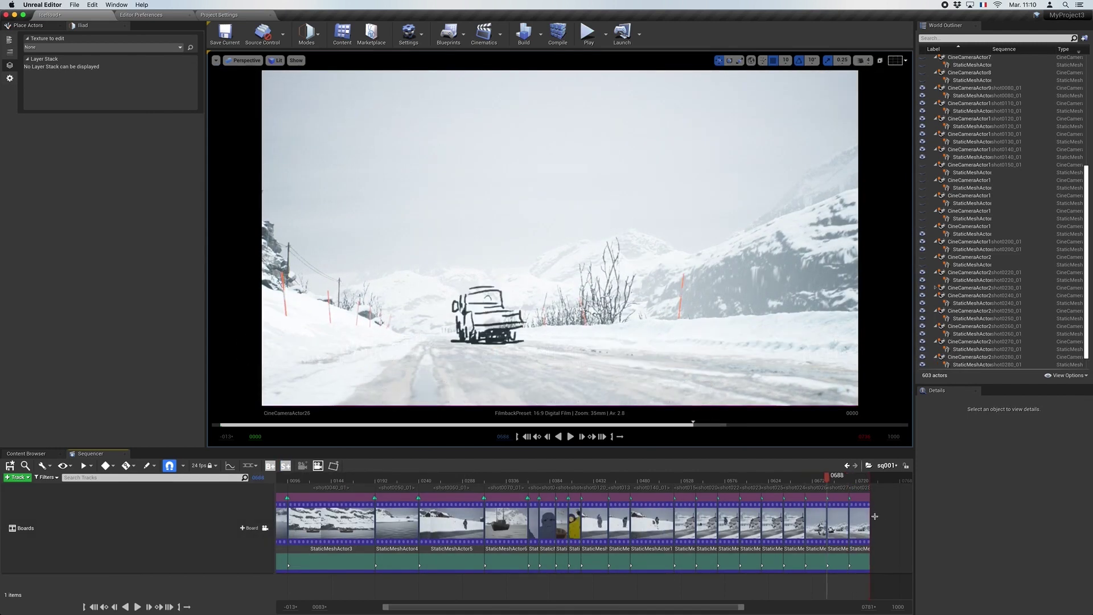
# - Select the shot0280_01 board, go to its shot at frame 712 and sketch the tiny truck far down the road
pyautogui.click(422, 336)
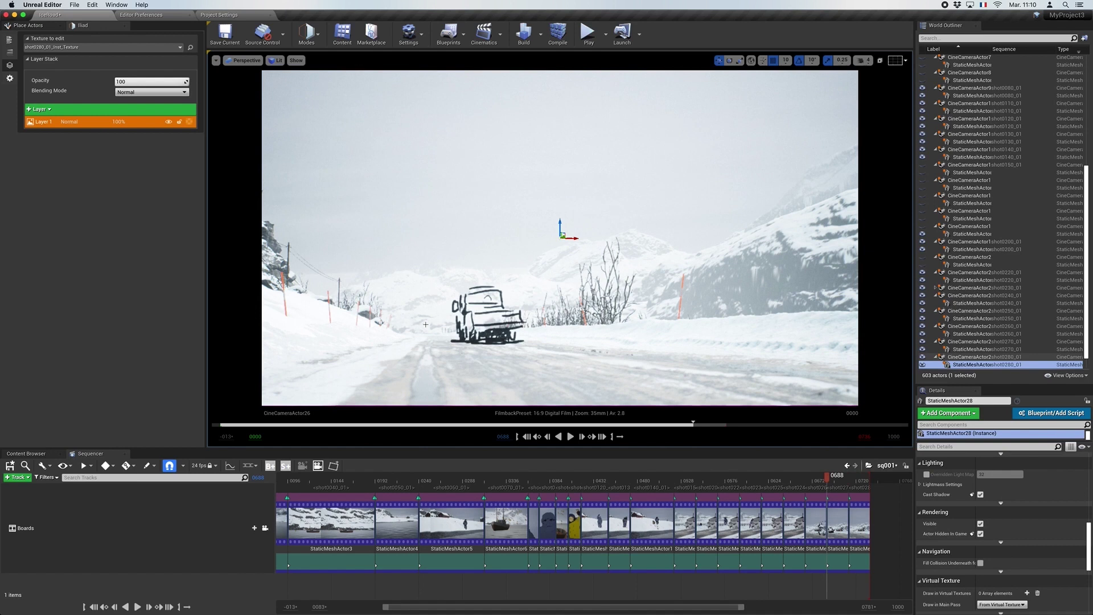
pyautogui.press('.')
pyautogui.moveTo(427, 335); pyautogui.dragTo(432, 335)
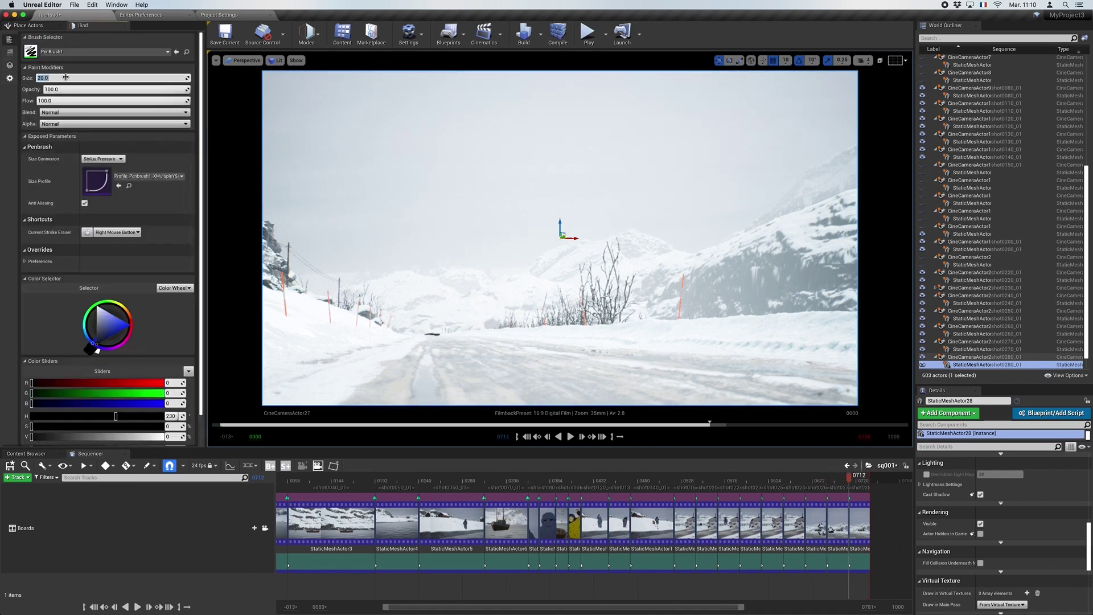
pyautogui.moveTo(435, 326); pyautogui.dragTo(422, 333)
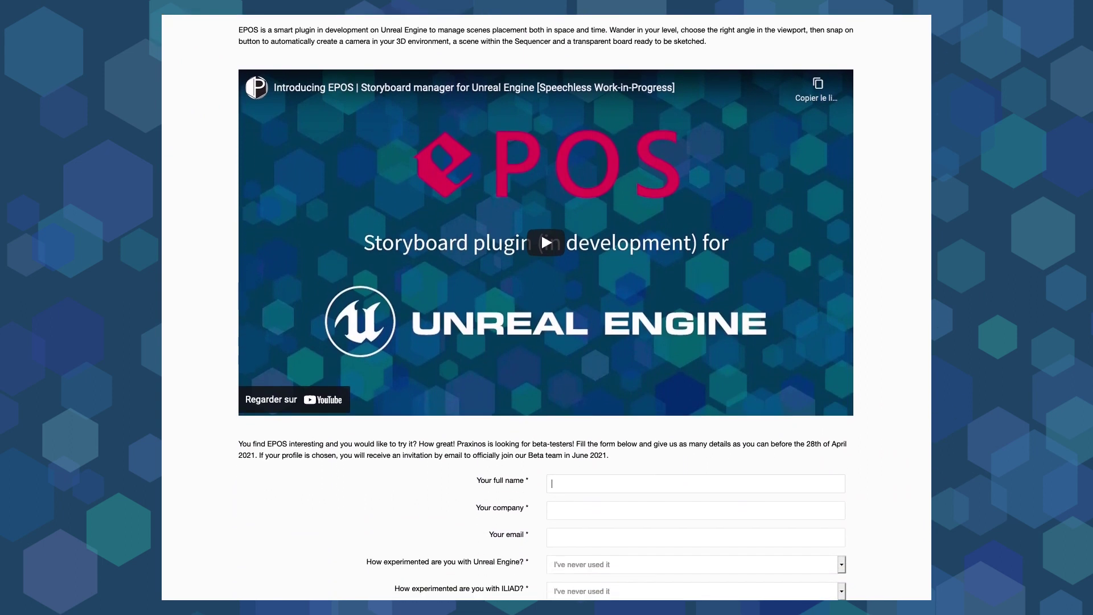
pyautogui.scroll(-2, 546, 308)
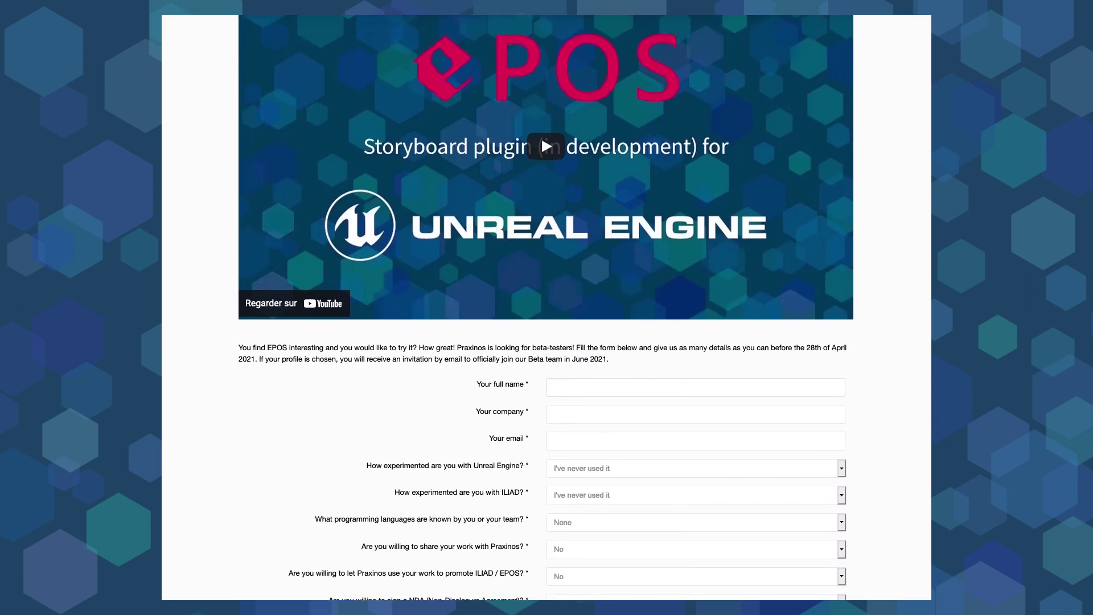